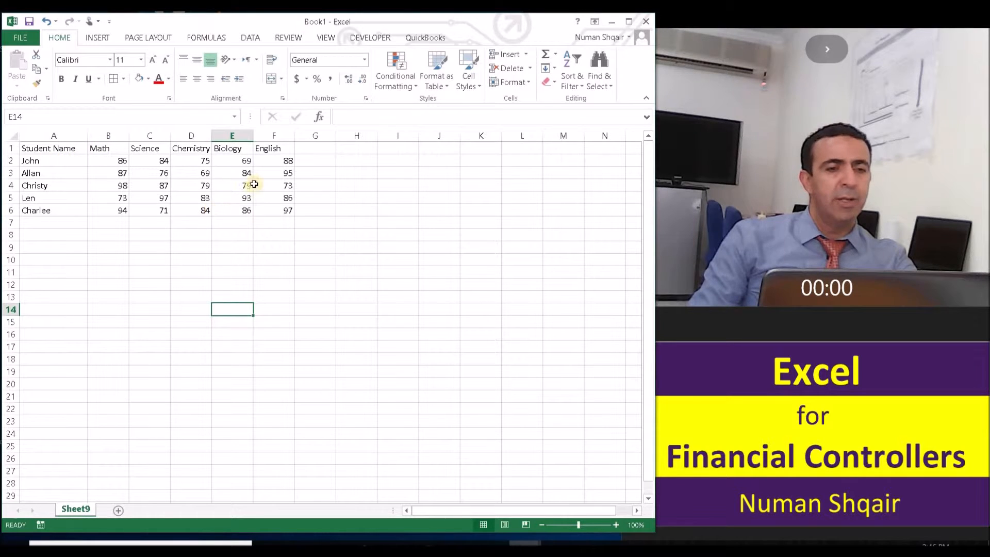
- Fill the header row A1:F1 with an orange background
left_click_drag(274, 145, 15, 146)
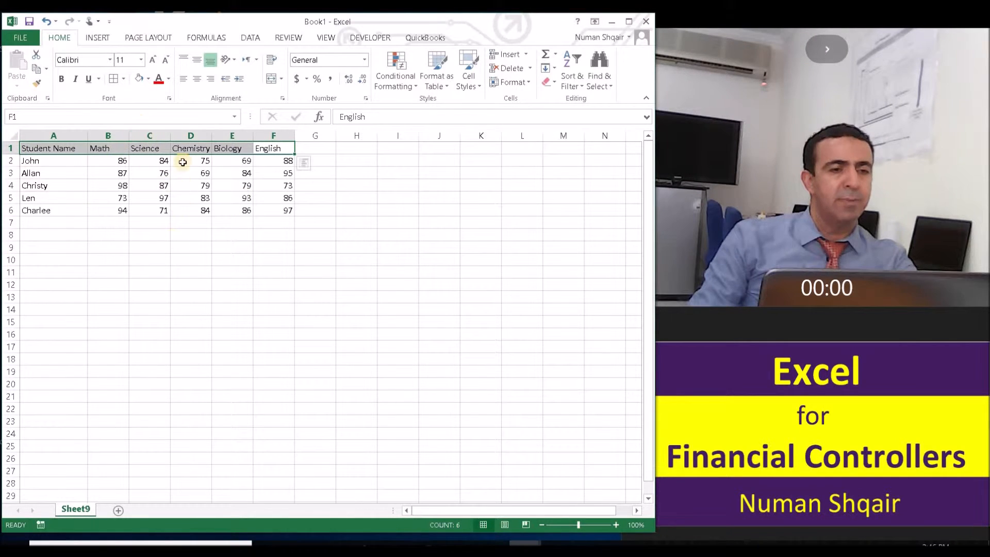
left_click(148, 81)
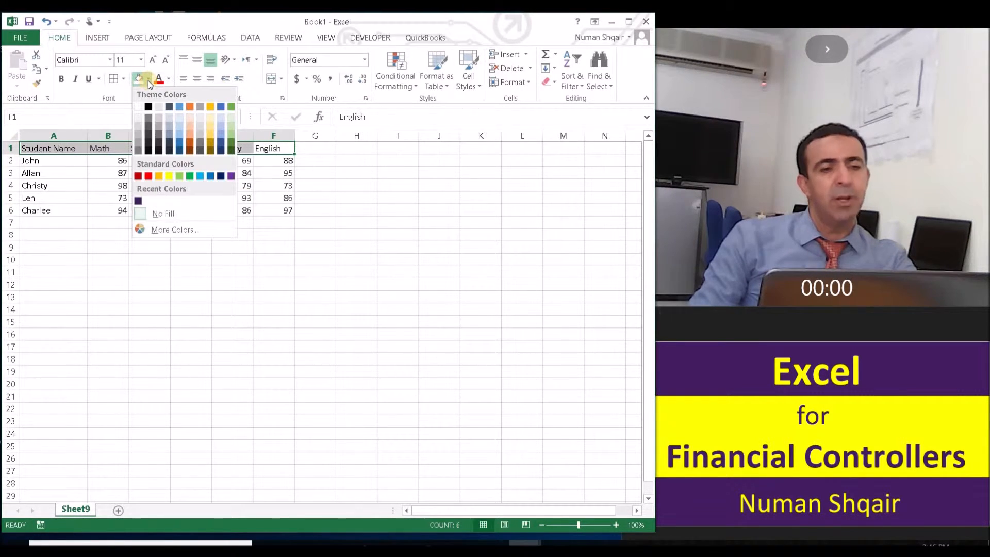
left_click(158, 176)
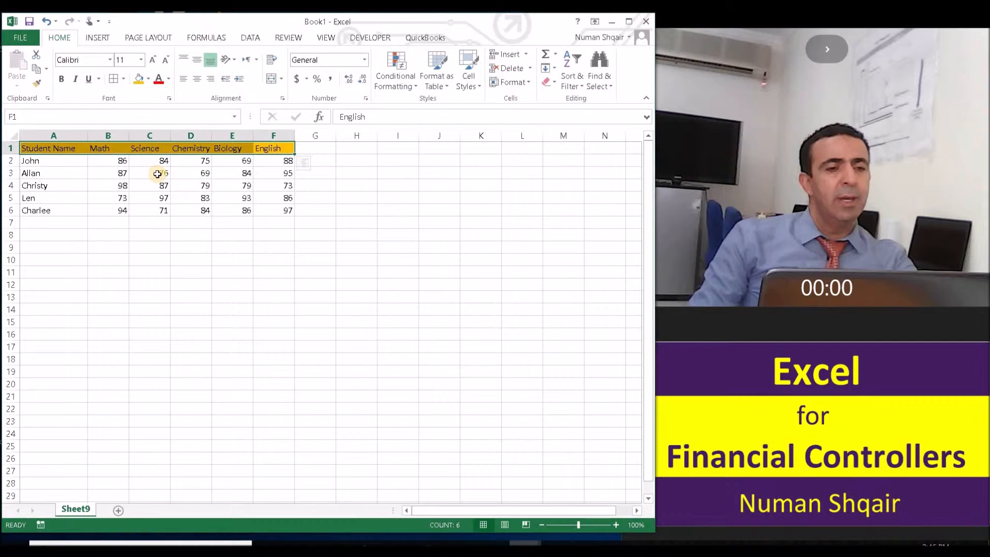
- Fill the student names in A2:A6 with a blue background
left_click_drag(49, 160, 54, 211)
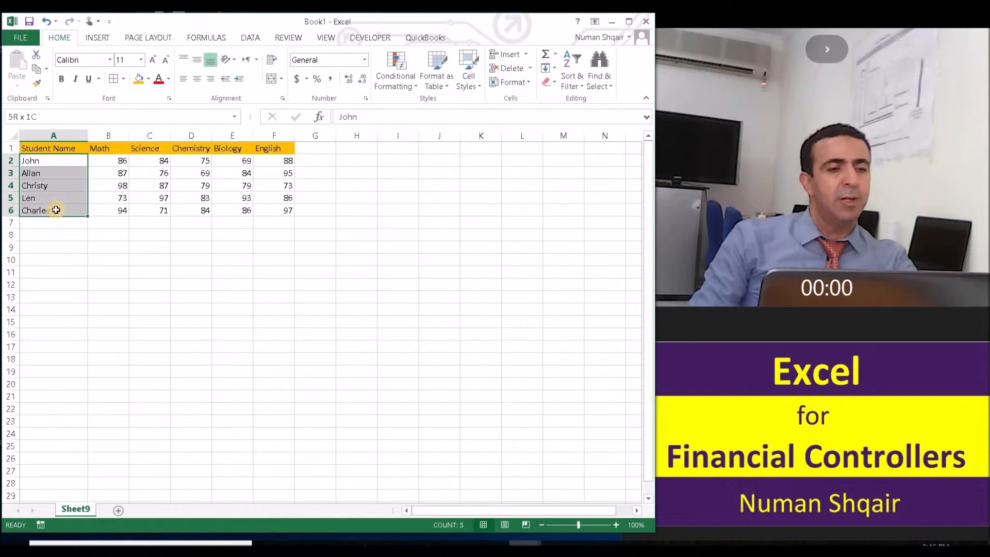
left_click(149, 79)
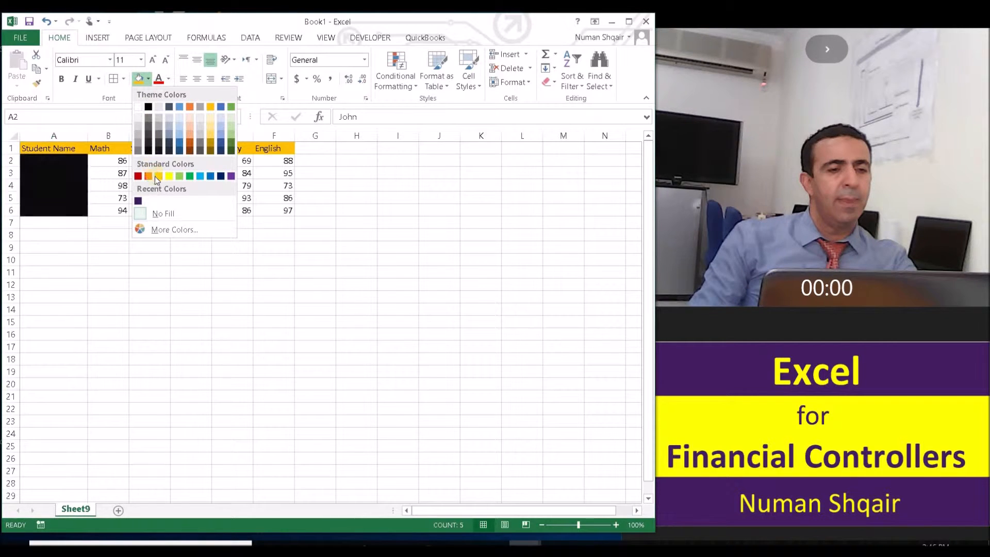
left_click(196, 178)
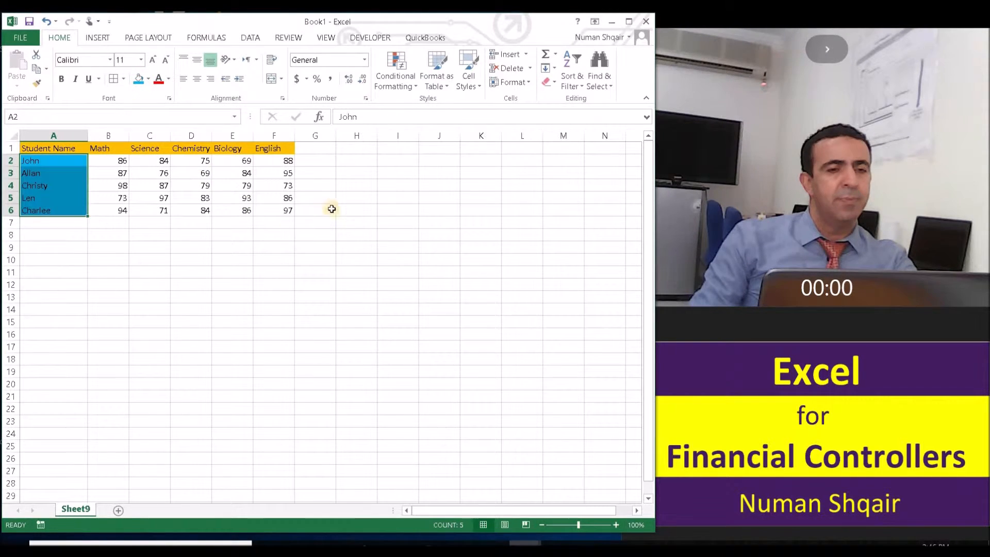
- Enter the header Total Values in G1 and autofit column G's width
left_click(331, 209)
left_click(307, 150)
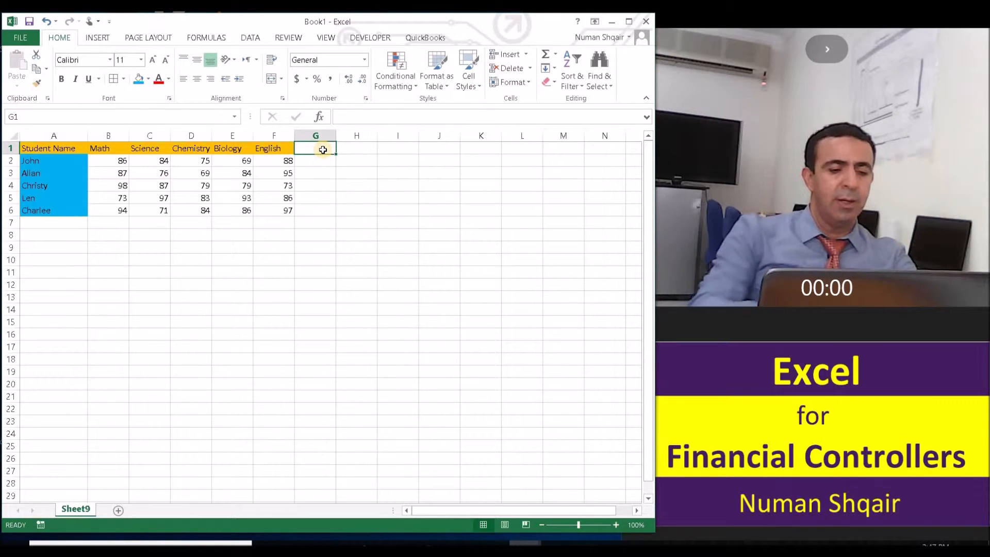
type("Tptal")
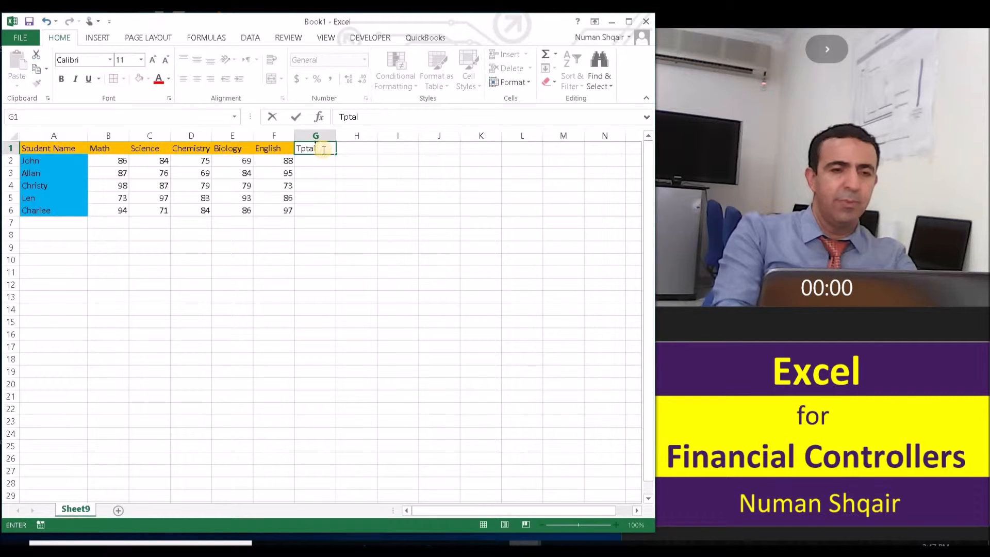
key("BackSpace")
key("BackSpace")
type("otal Values")
key("Return")
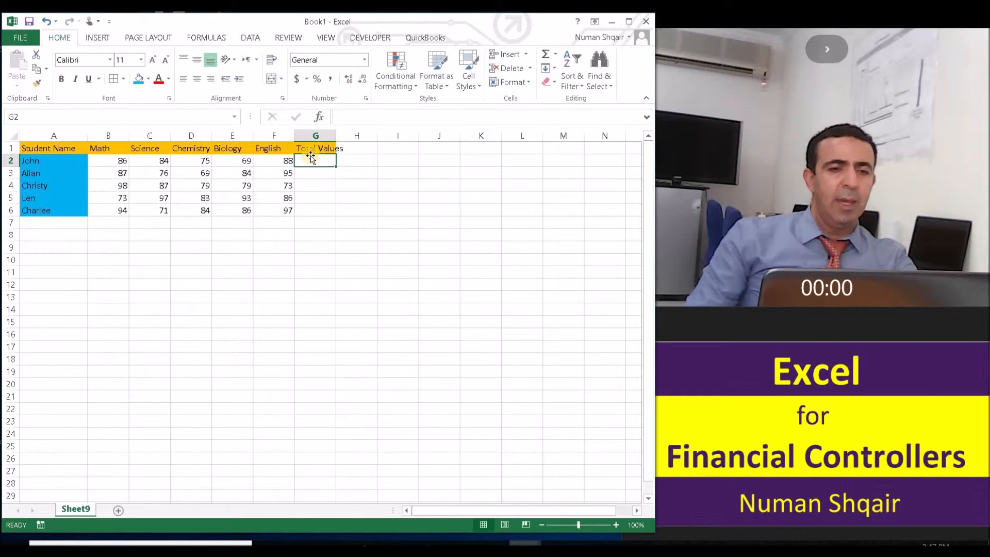
double_click(335, 135)
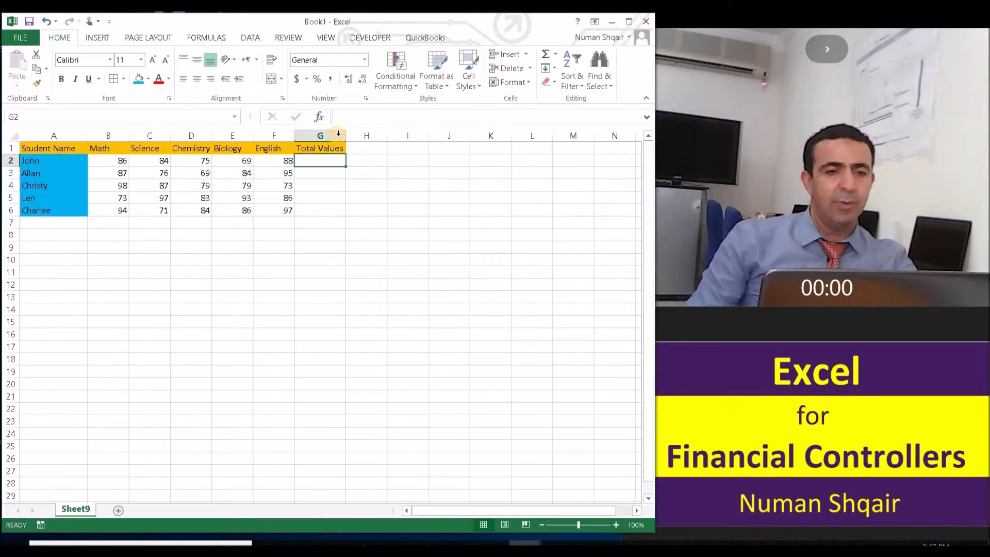
- Enter the header Average in H1
left_click(380, 148)
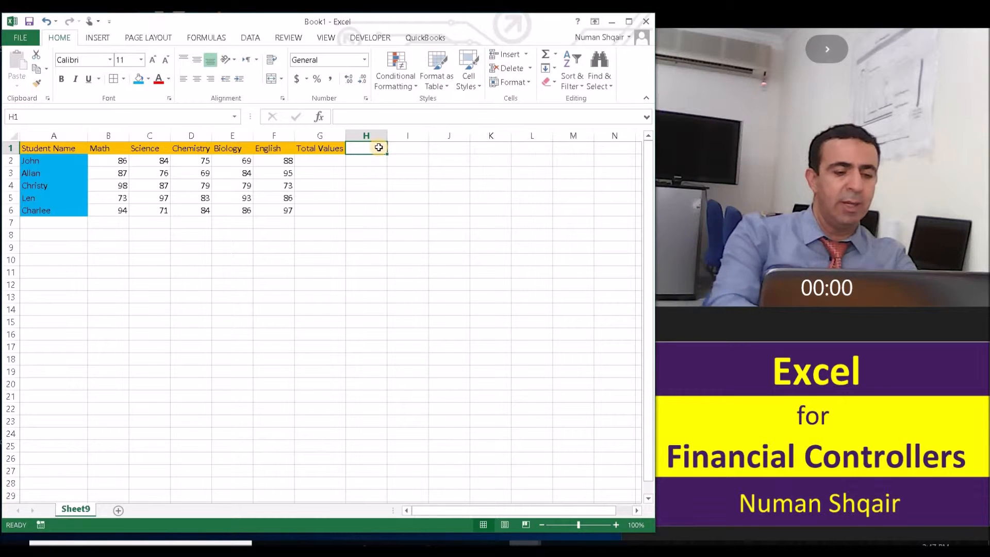
type("A")
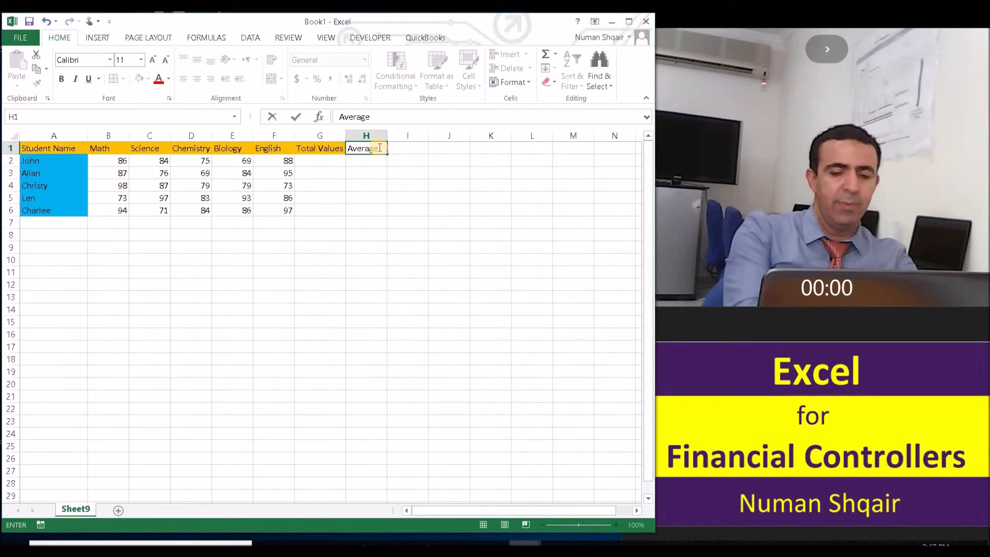
type("verage")
key("Return")
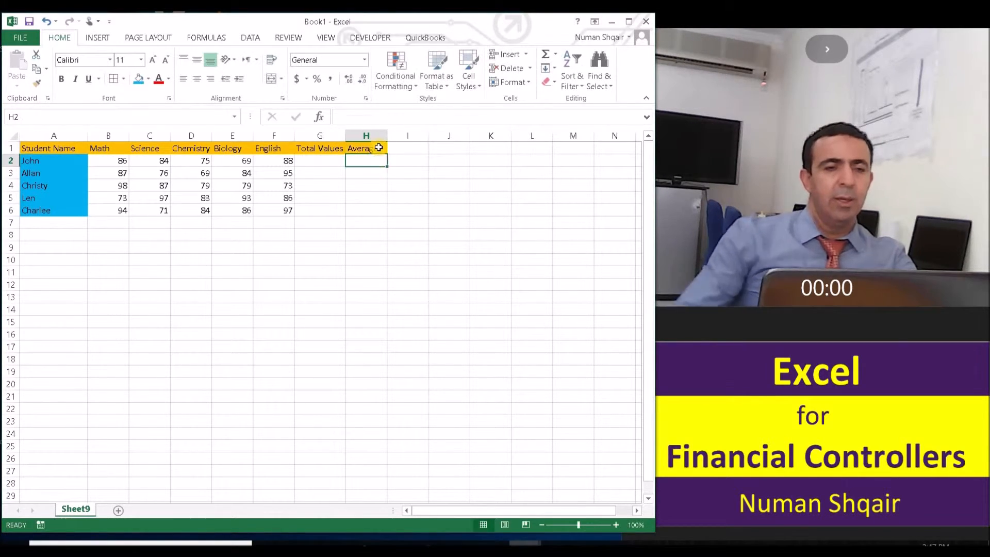
- Enter the formula =B2+C2+D2+E2+F2 in G2 to total John's five subject marks
left_click(312, 161)
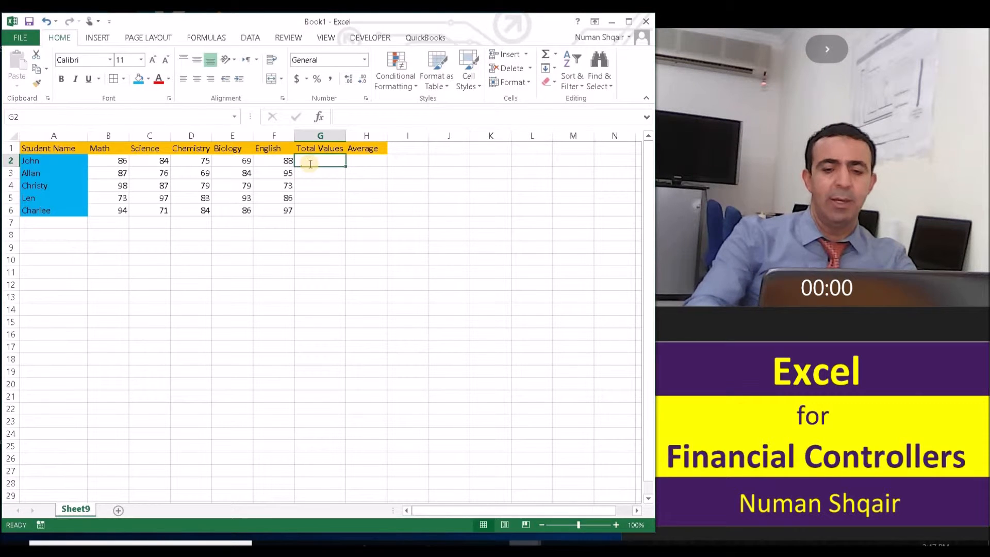
type("=")
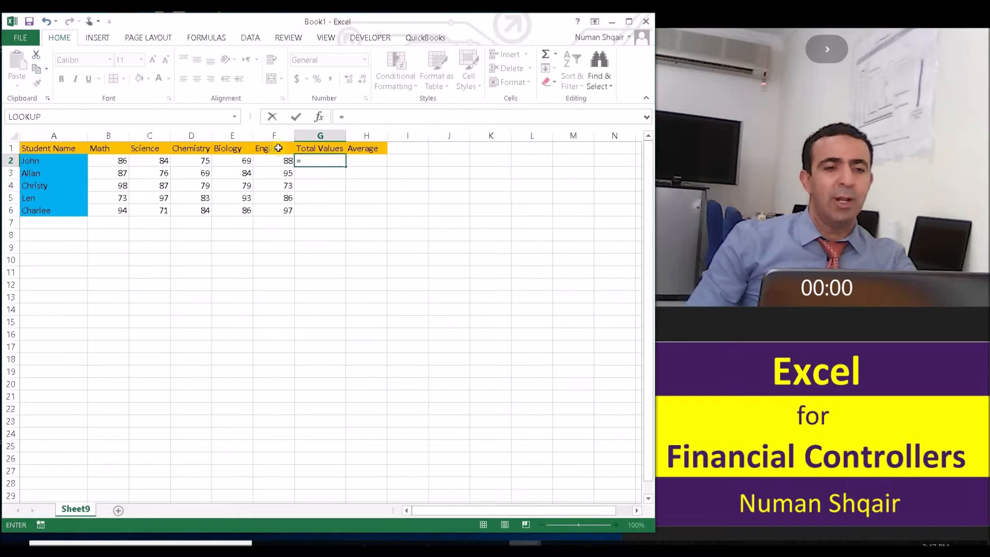
left_click(117, 162)
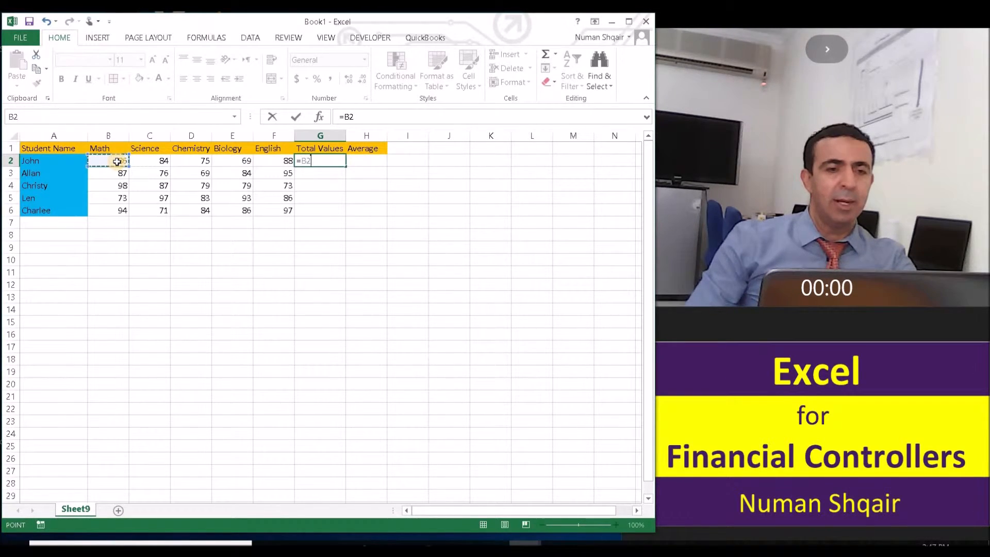
type("+")
left_click(156, 159)
type("+")
left_click(193, 160)
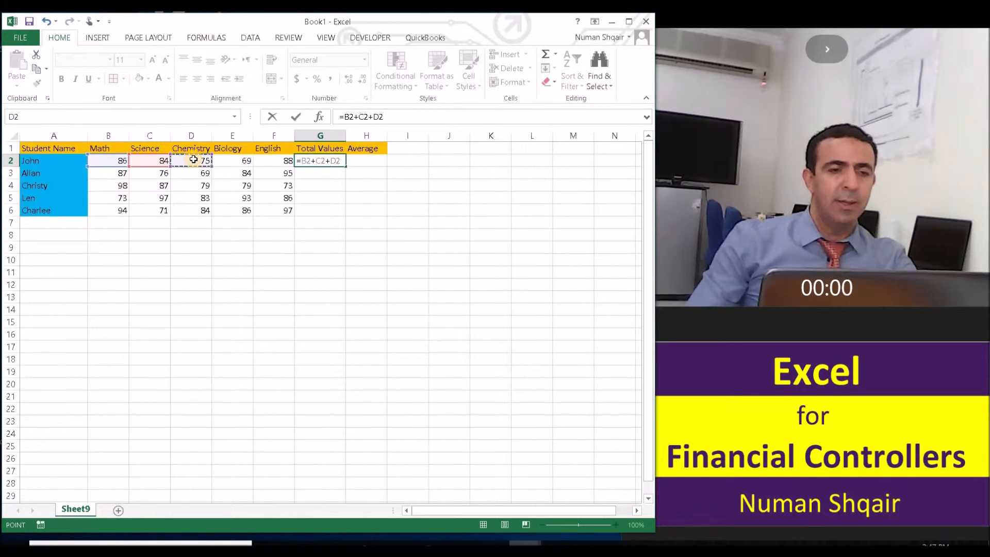
type("+")
left_click(237, 159)
type("+")
left_click(290, 163)
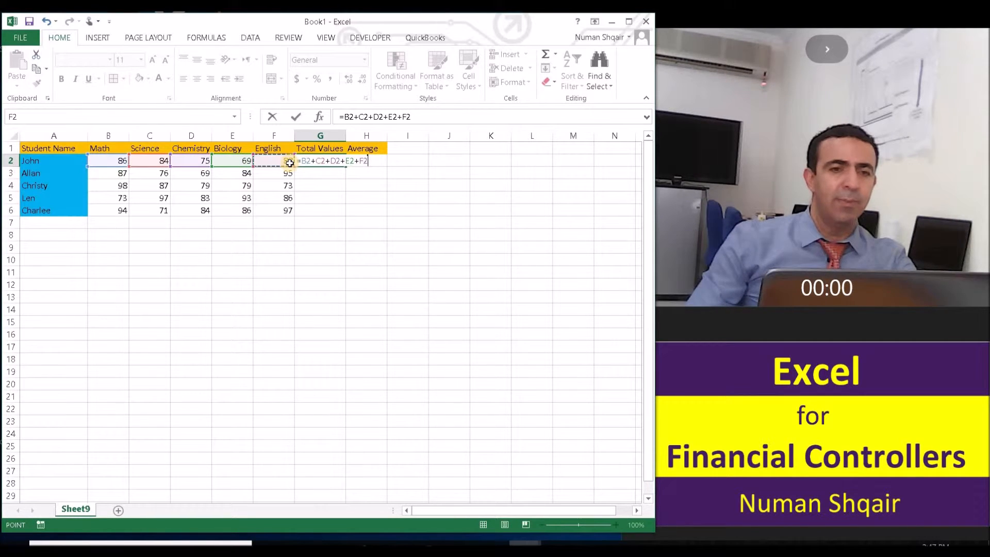
key("Return")
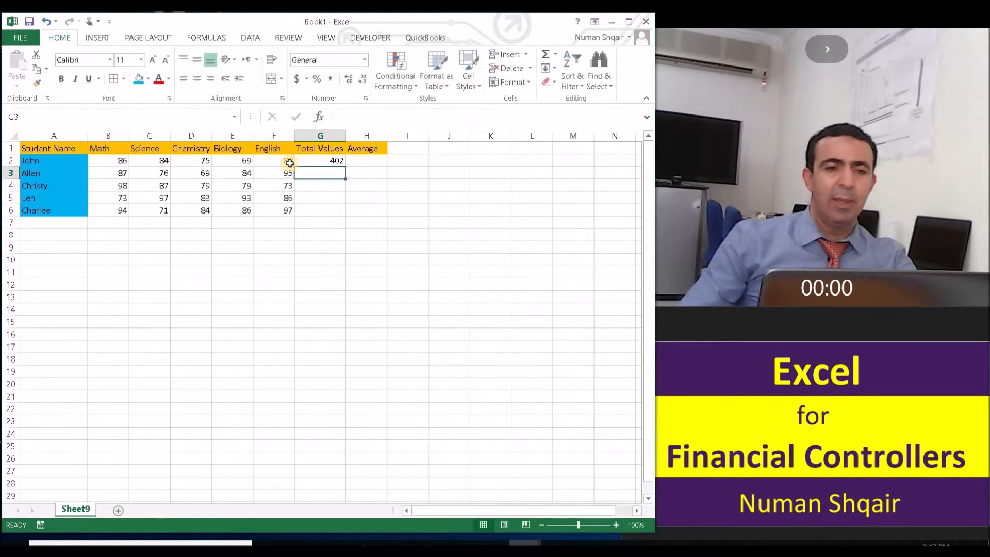
- Enter the formula =G2/5 in H2 to compute John's average mark
left_click(373, 162)
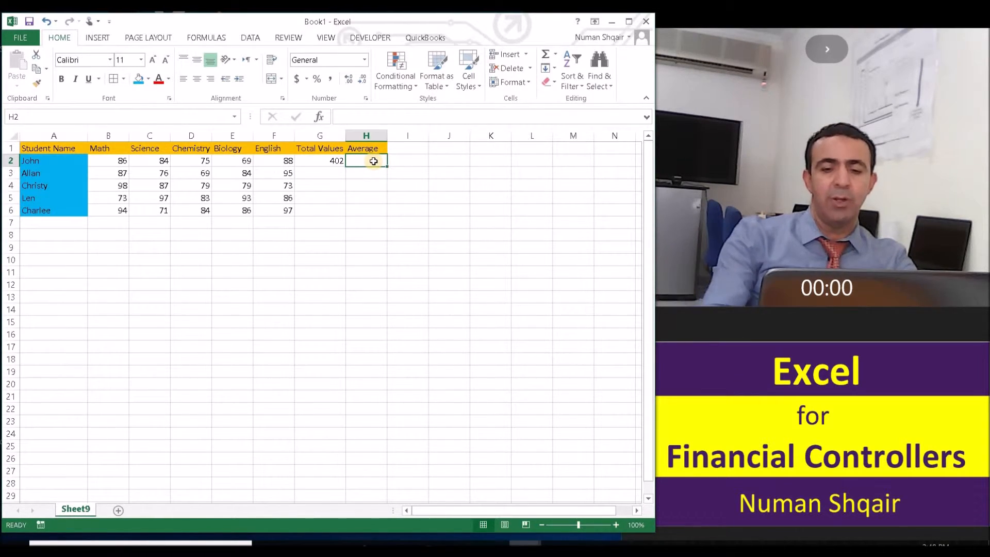
type("=")
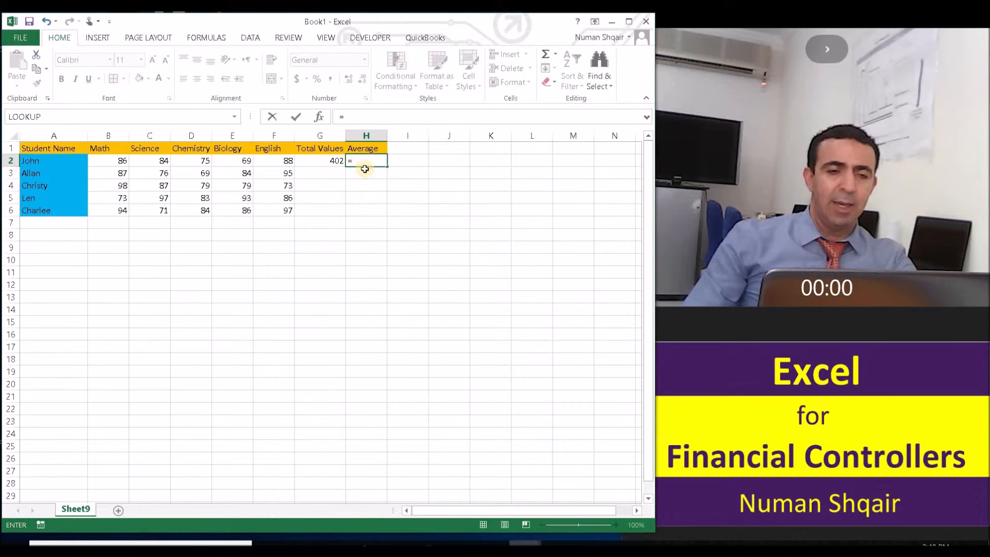
left_click(321, 160)
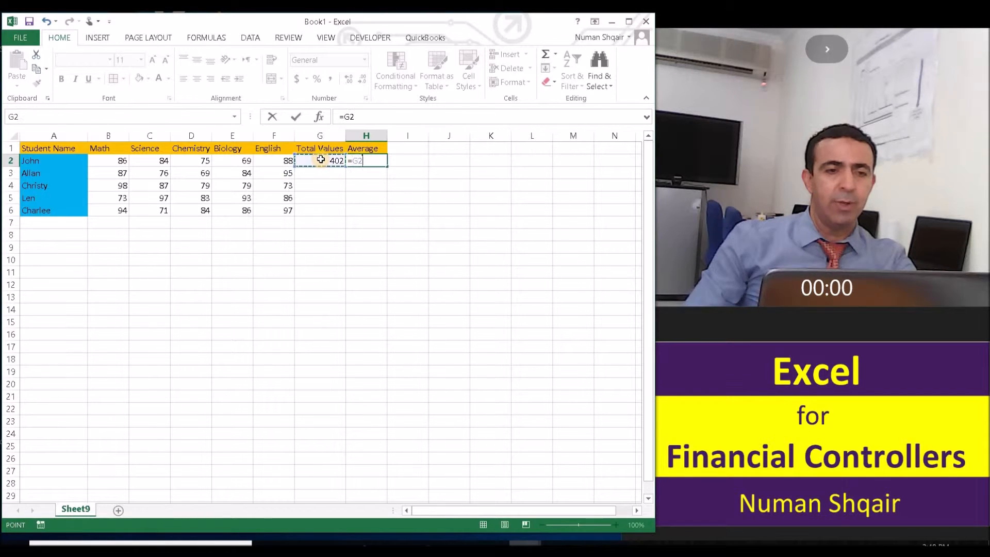
left_click(371, 114)
type("/")
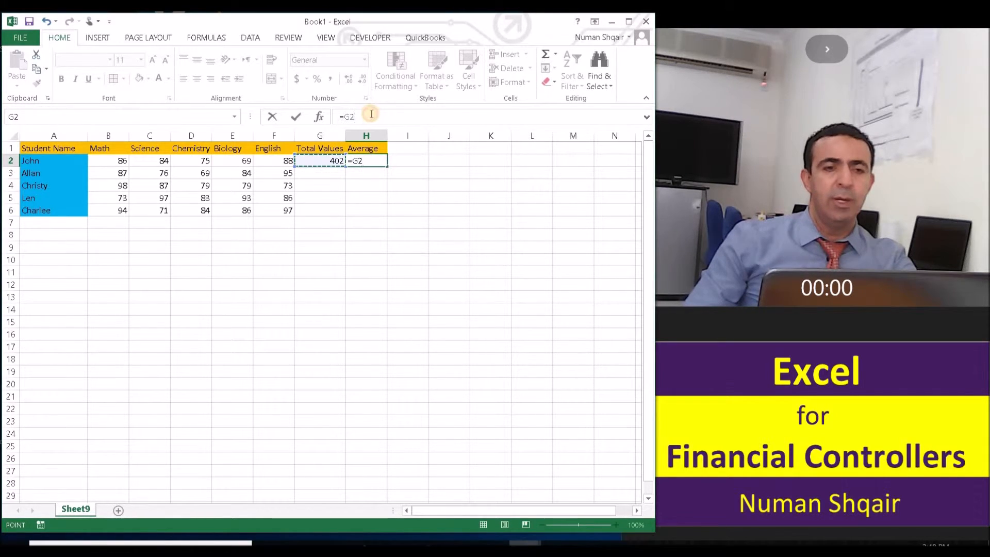
type("5")
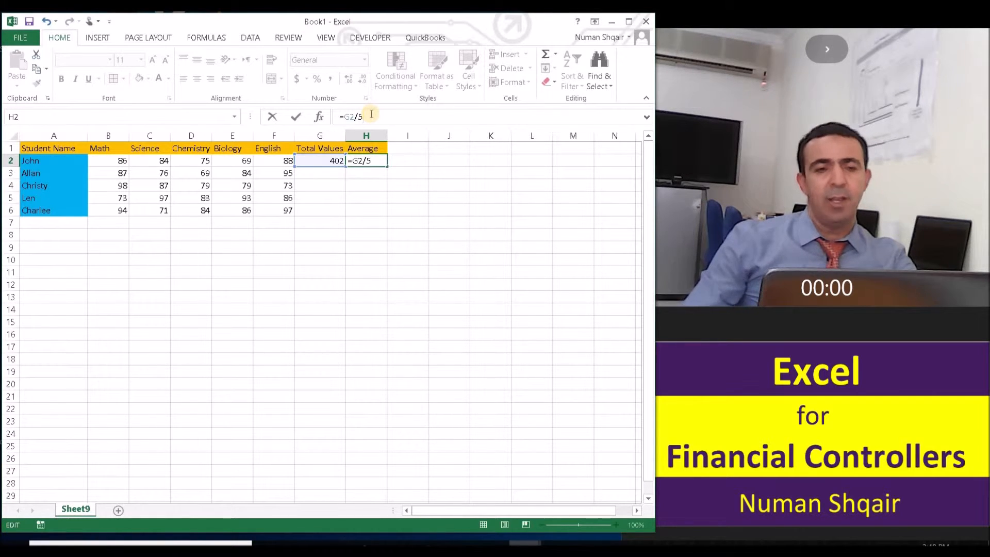
key("Return")
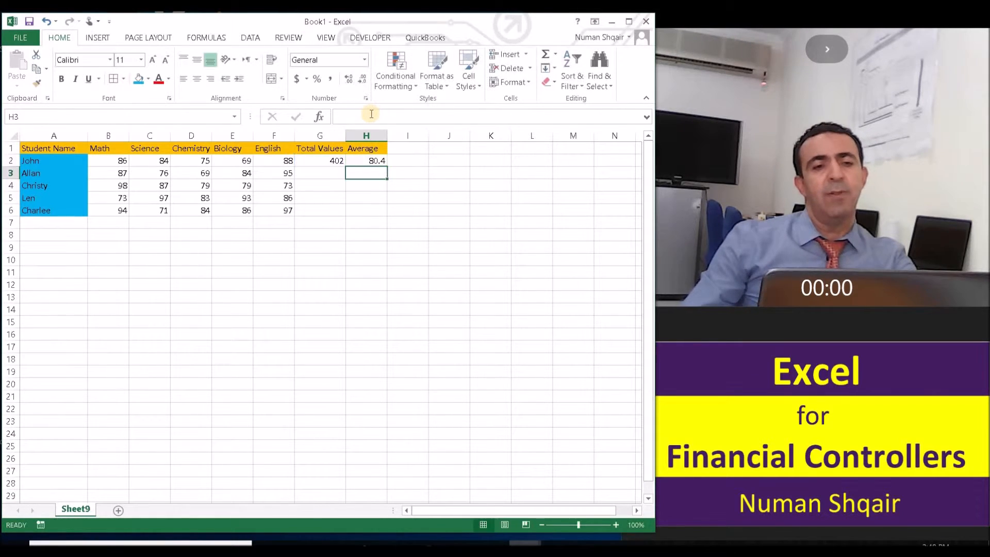
- Copy the average formula from H2 down to H6
left_click(379, 163)
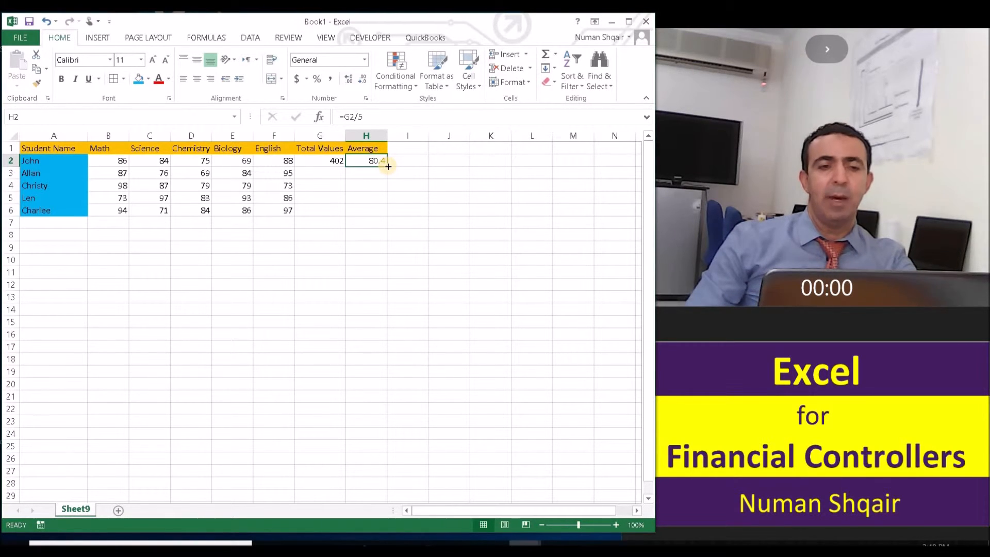
left_click_drag(388, 166, 384, 219)
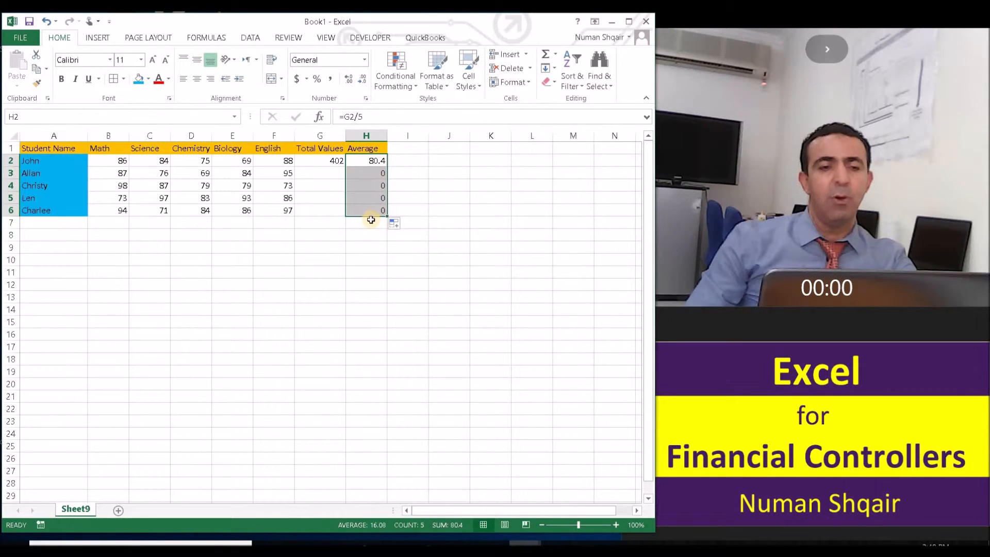
- Inspect the copied average formulas in H3:H6 and the empty total cells G3:G6
left_click(372, 160)
left_click(374, 175)
left_click(375, 185)
left_click(374, 200)
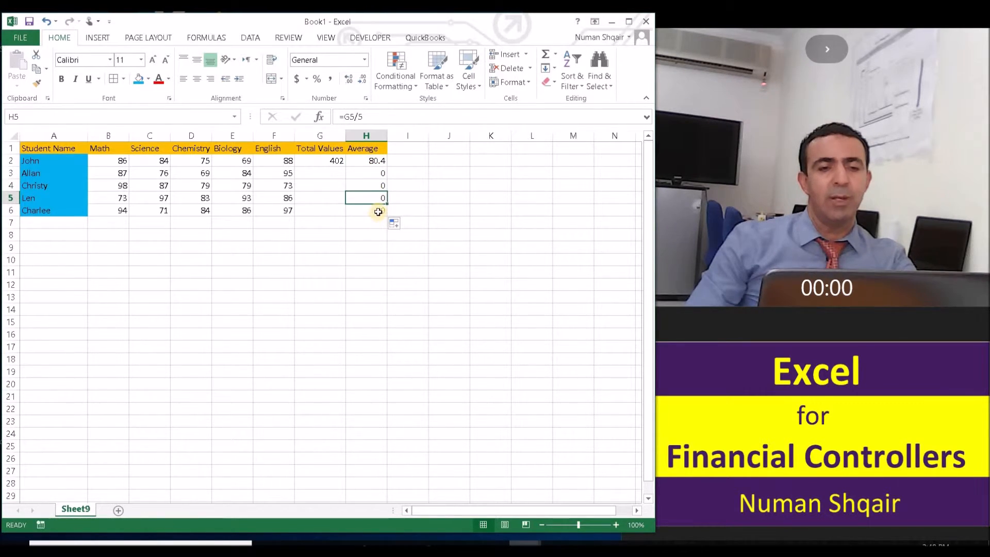
left_click(378, 212)
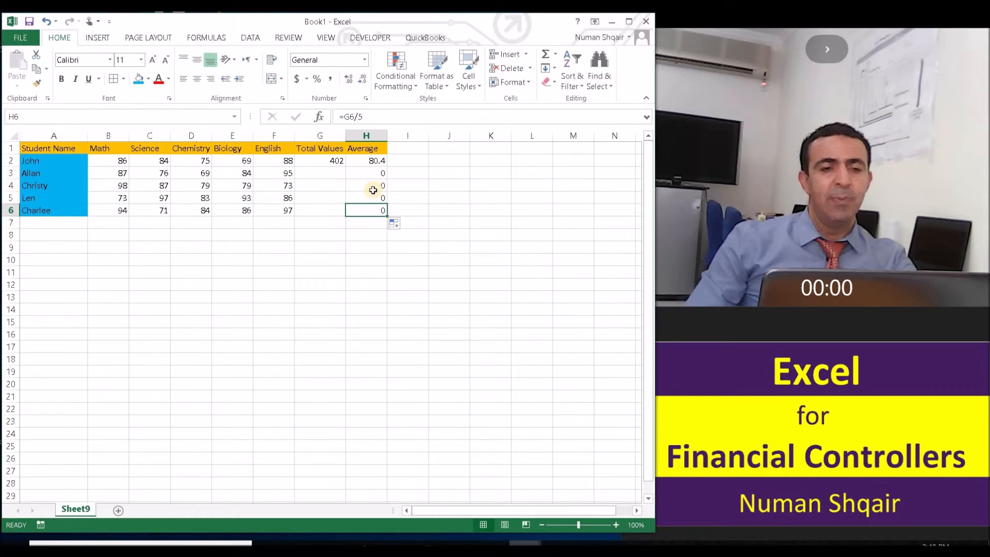
left_click_drag(335, 178, 333, 209)
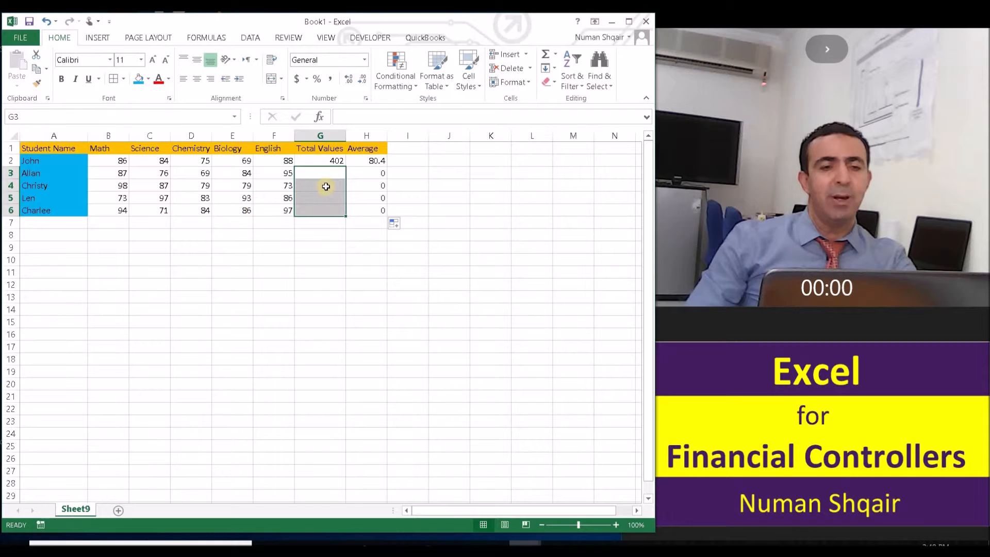
left_click(335, 183)
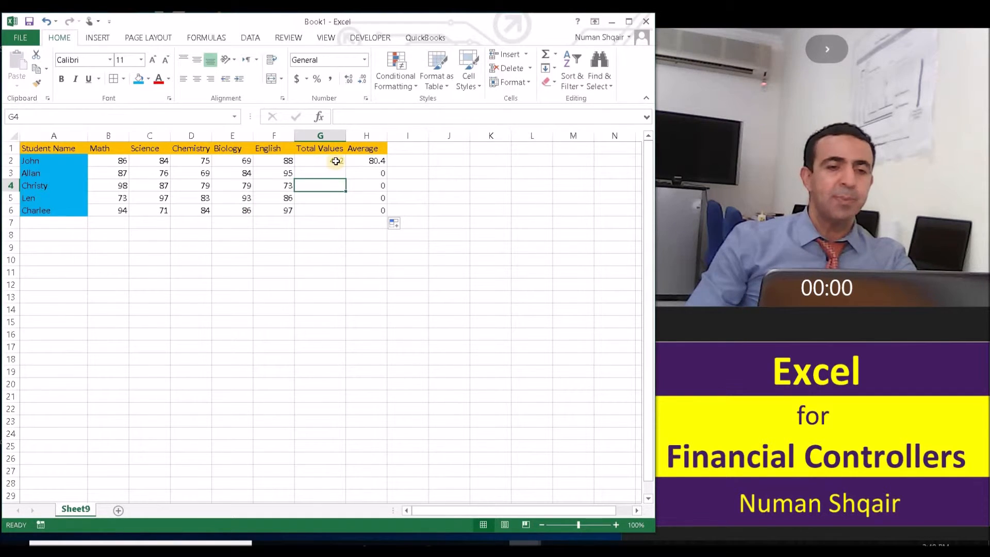
- Copy the total formula from G2 down to G6
left_click(333, 160)
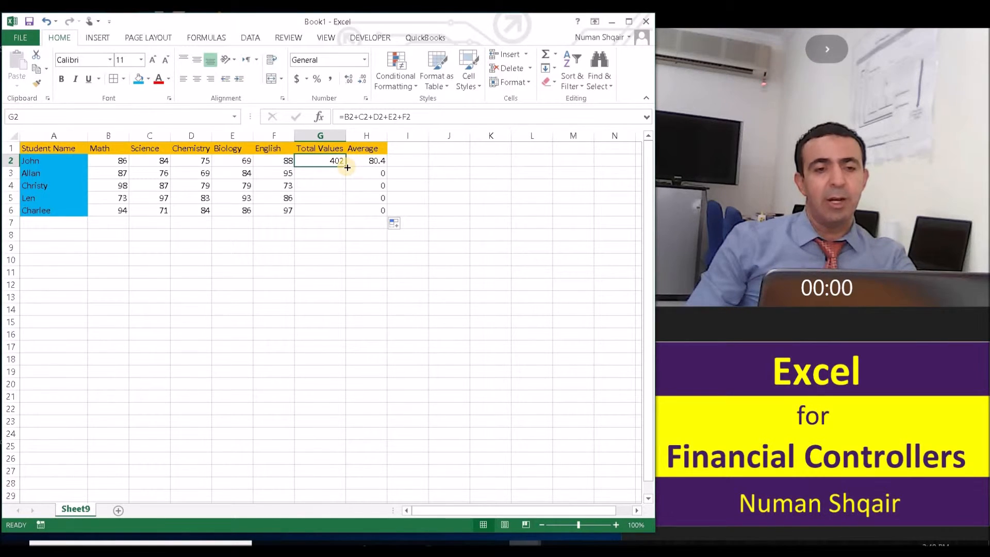
left_click_drag(348, 167, 339, 212)
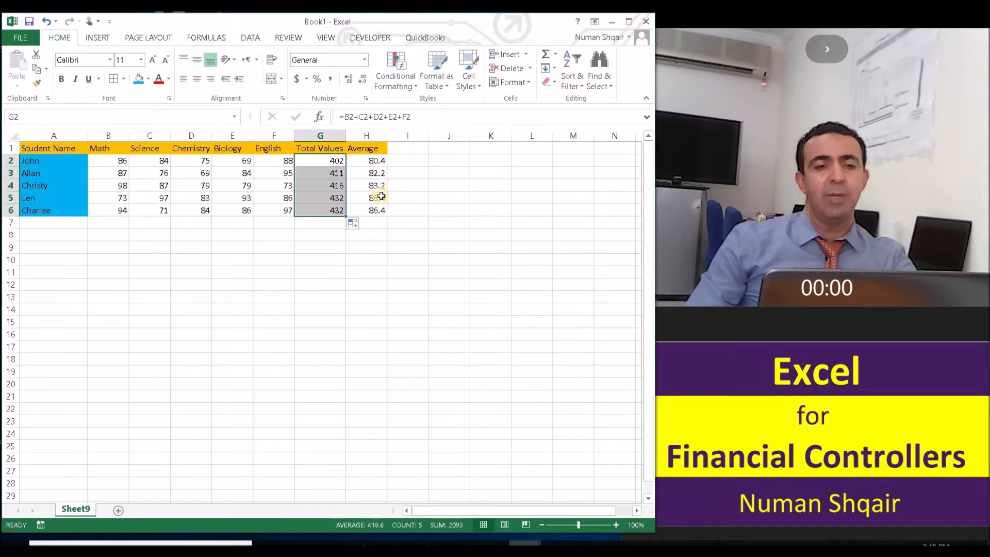
left_click(420, 198)
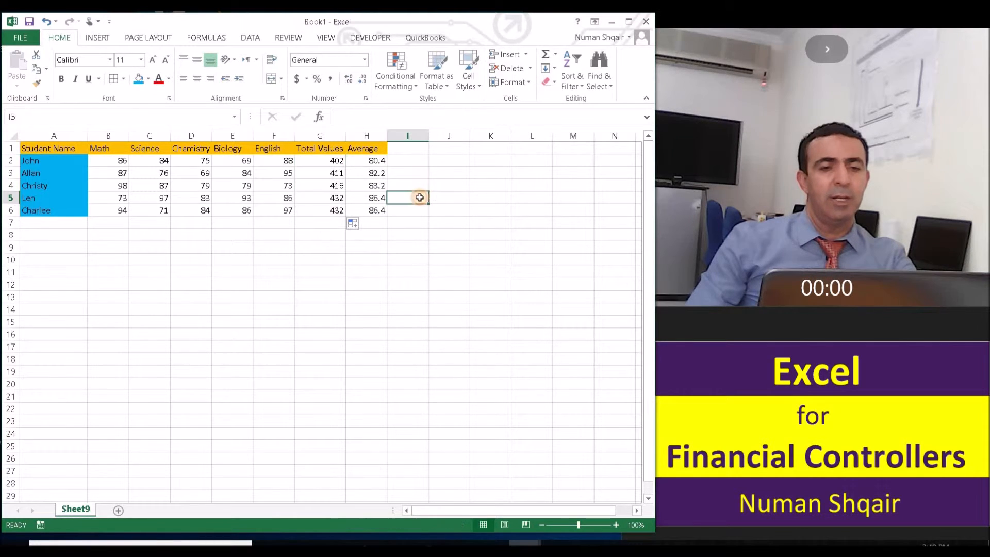
left_click(410, 149)
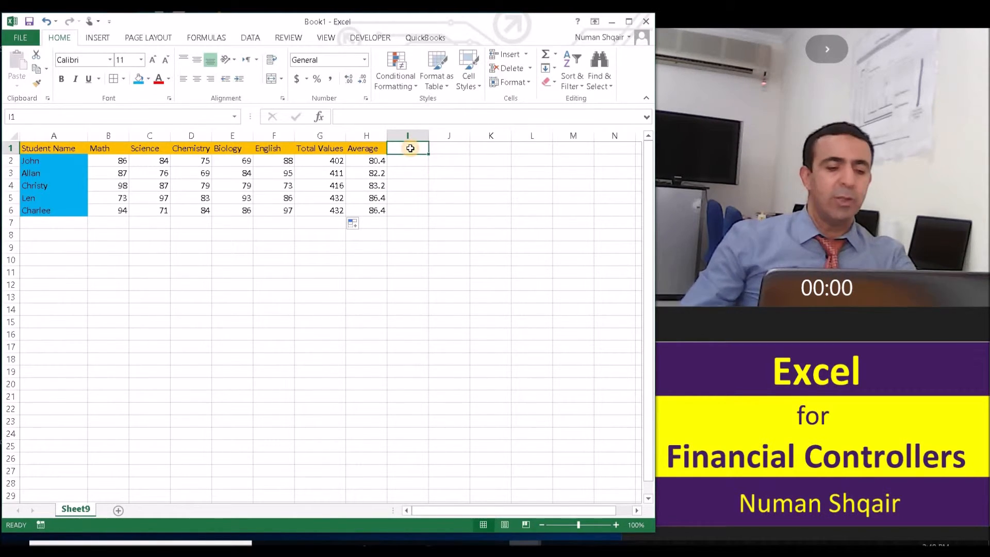
- Add a second Average header in I1 and enter the formula =AVERAGE(B2:F2) in I2 for John
type("Average")
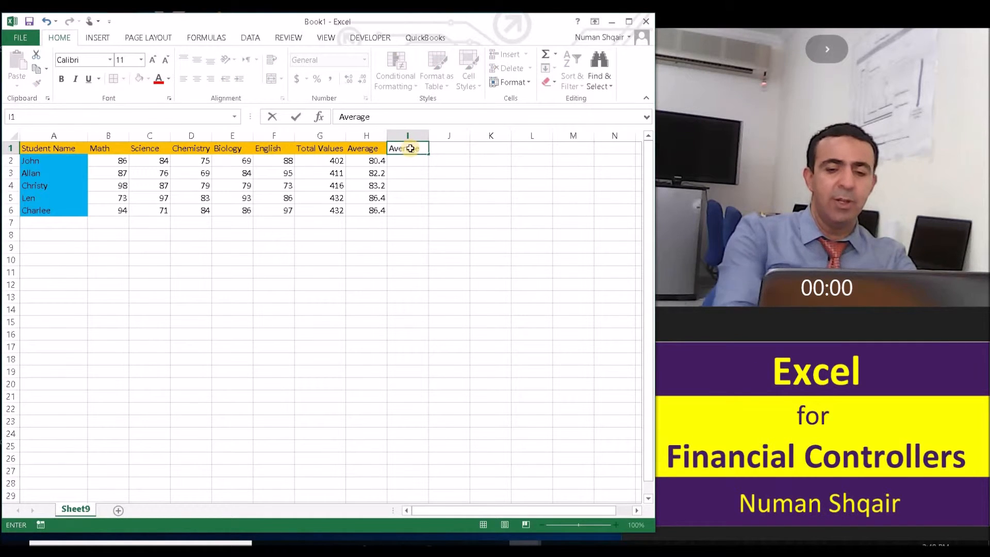
key("Return")
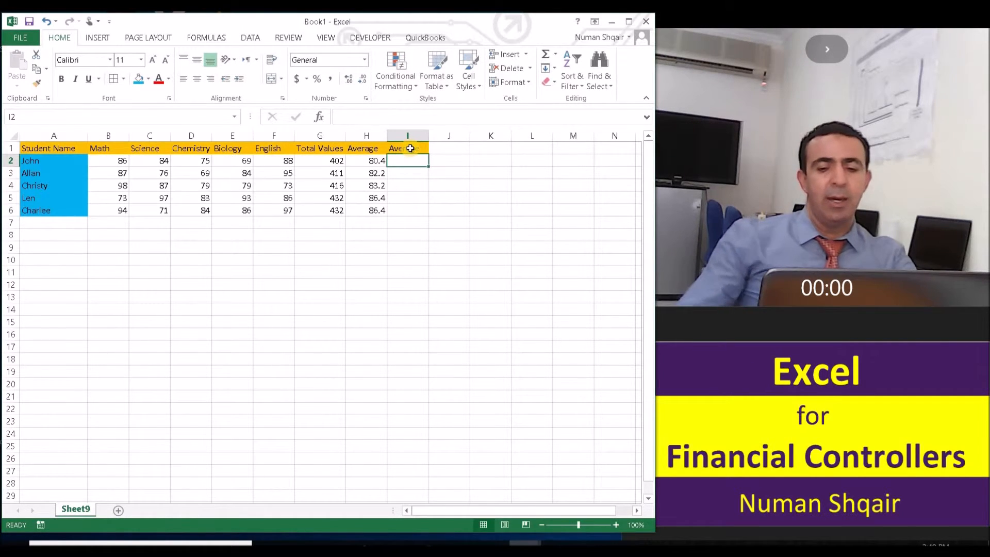
type("=")
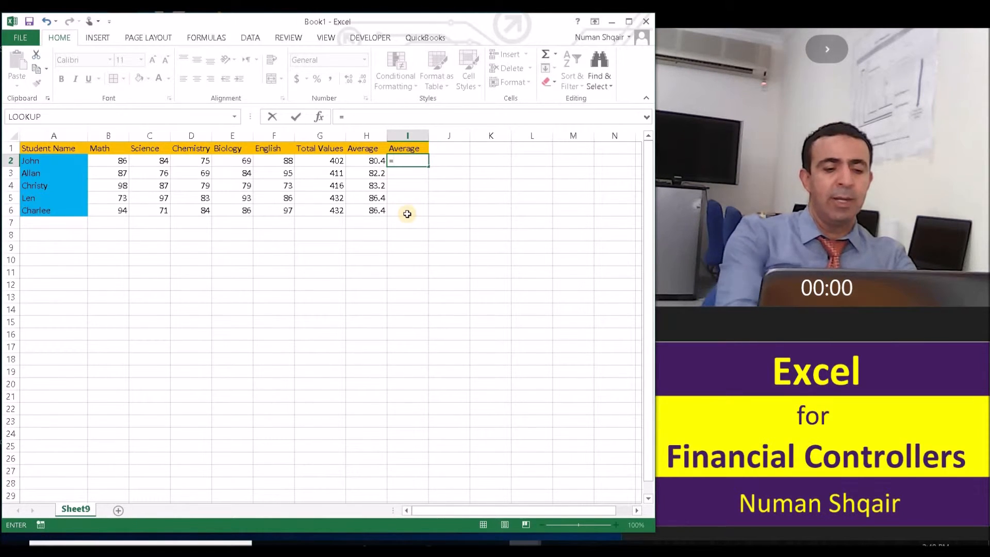
type("av")
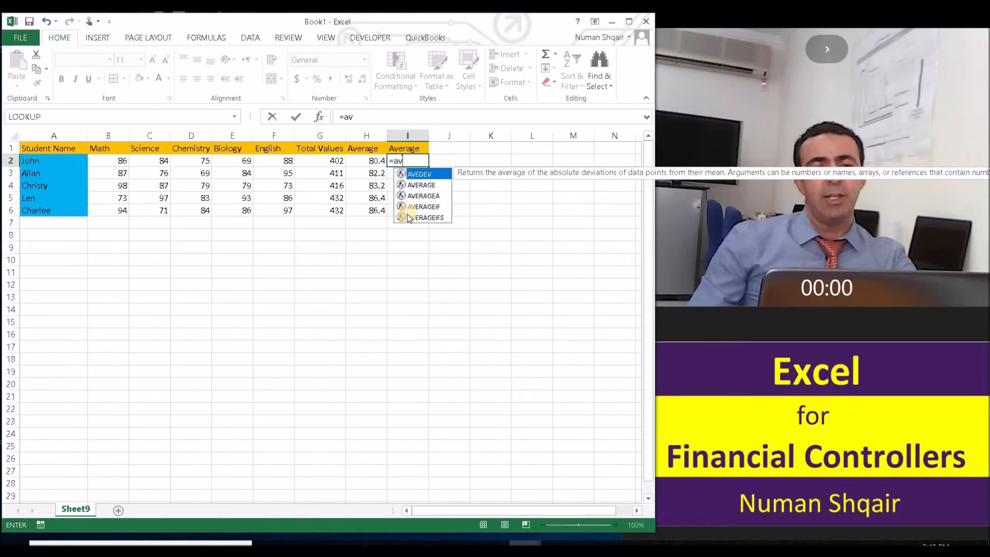
double_click(420, 185)
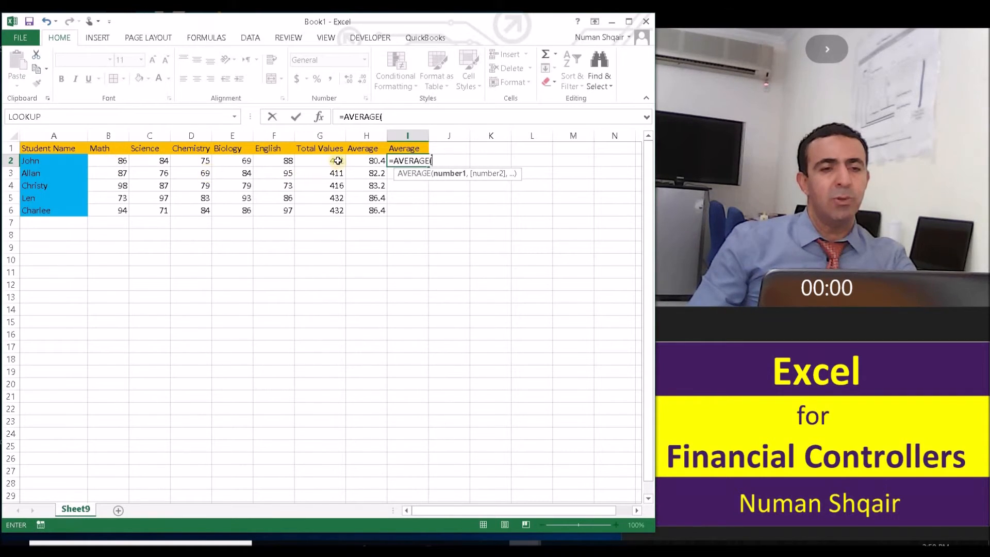
left_click(116, 163)
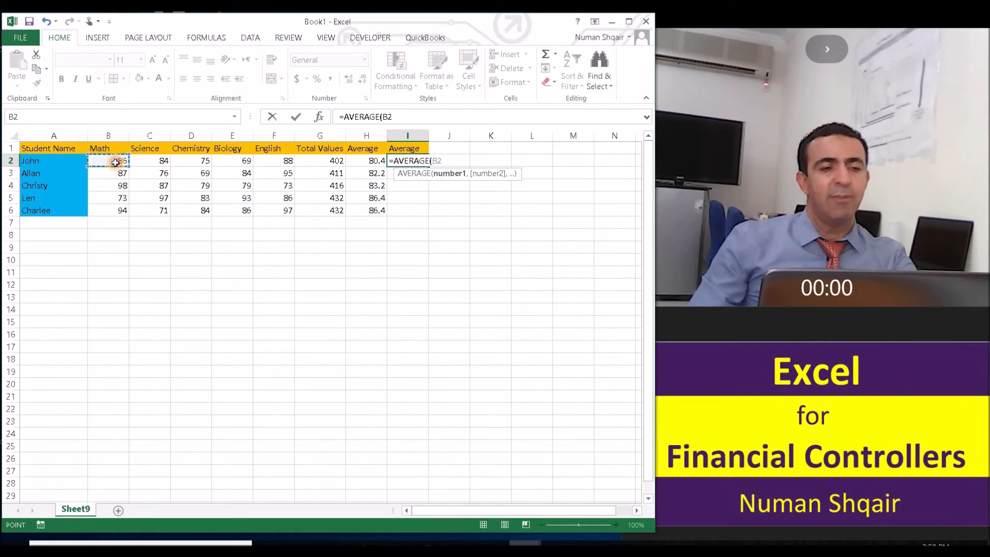
left_click_drag(116, 163, 274, 161)
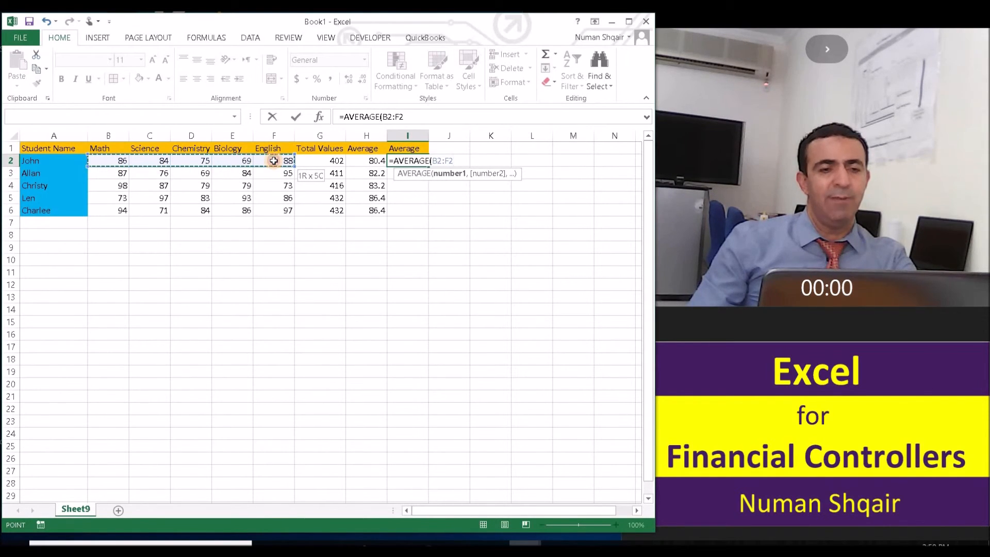
left_click_drag(274, 161, 274, 161)
type(")")
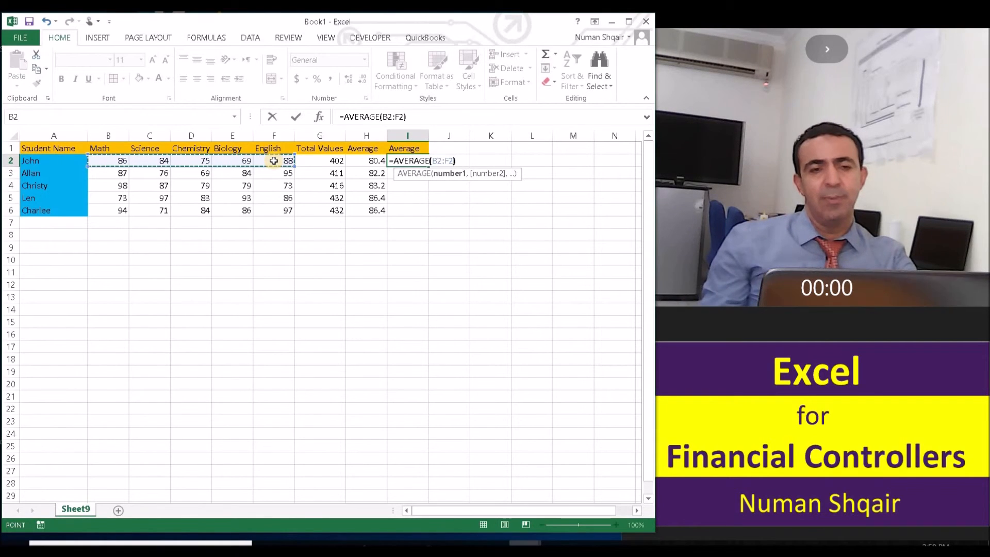
key("Return")
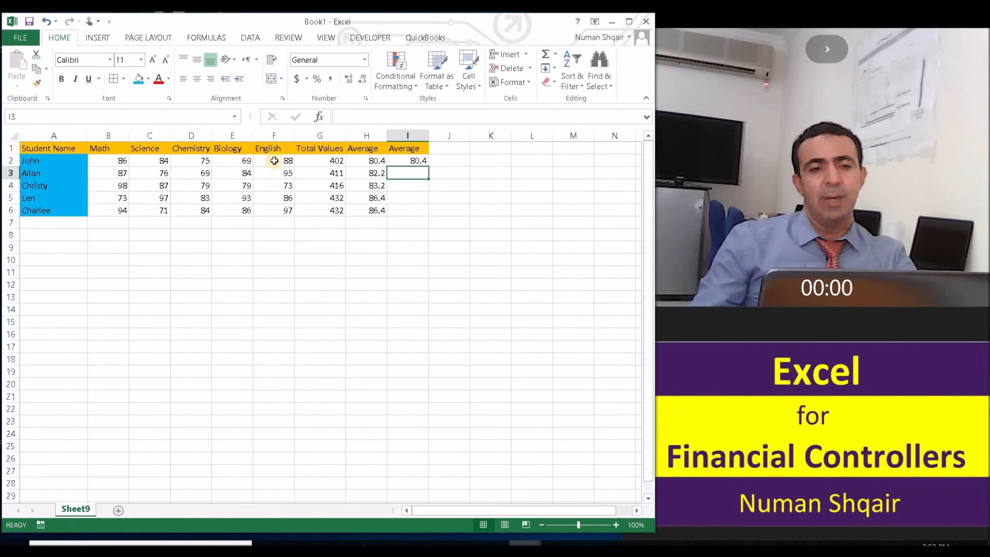
- Copy the AVERAGE formula from I2 down to I6
left_click(418, 161)
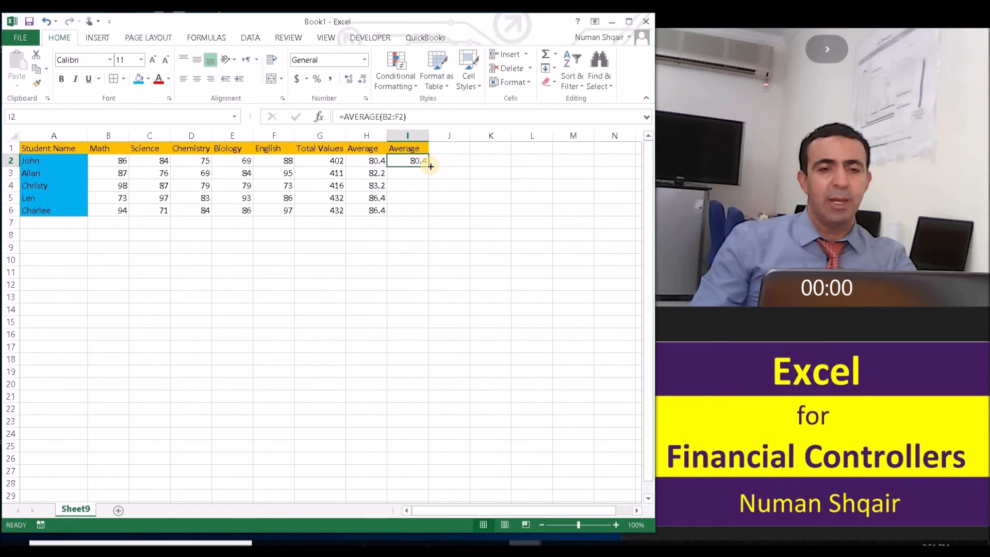
left_click_drag(431, 166, 431, 167)
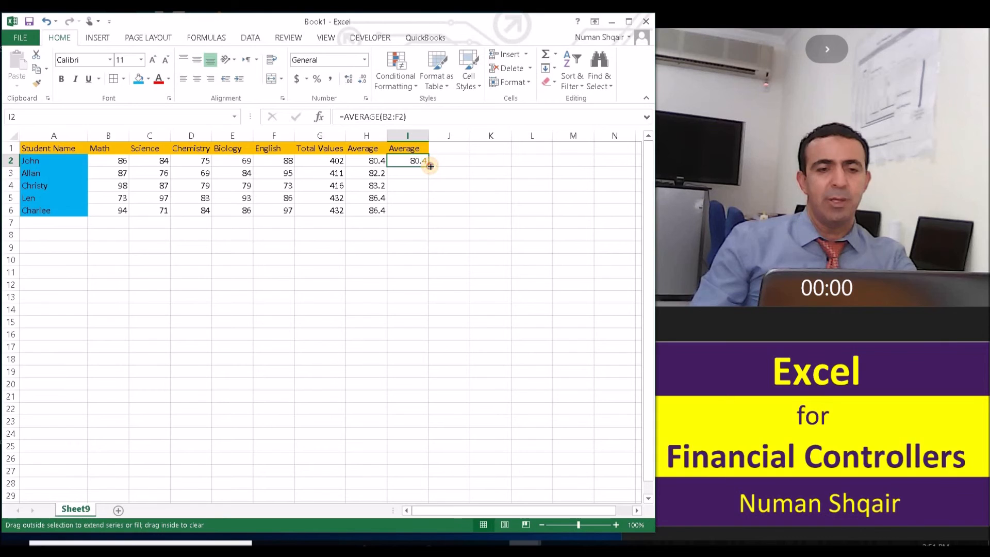
left_click_drag(430, 167, 438, 216)
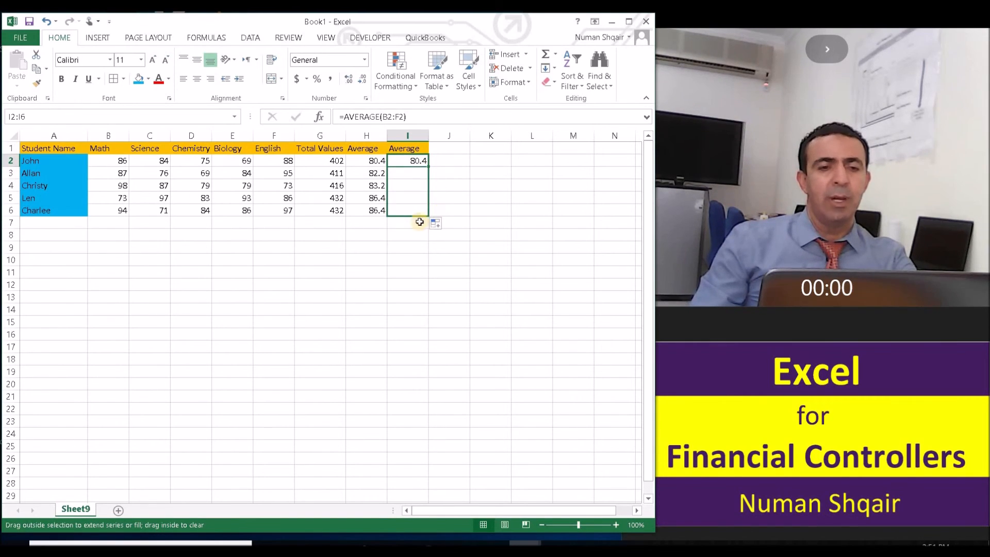
left_click(337, 257)
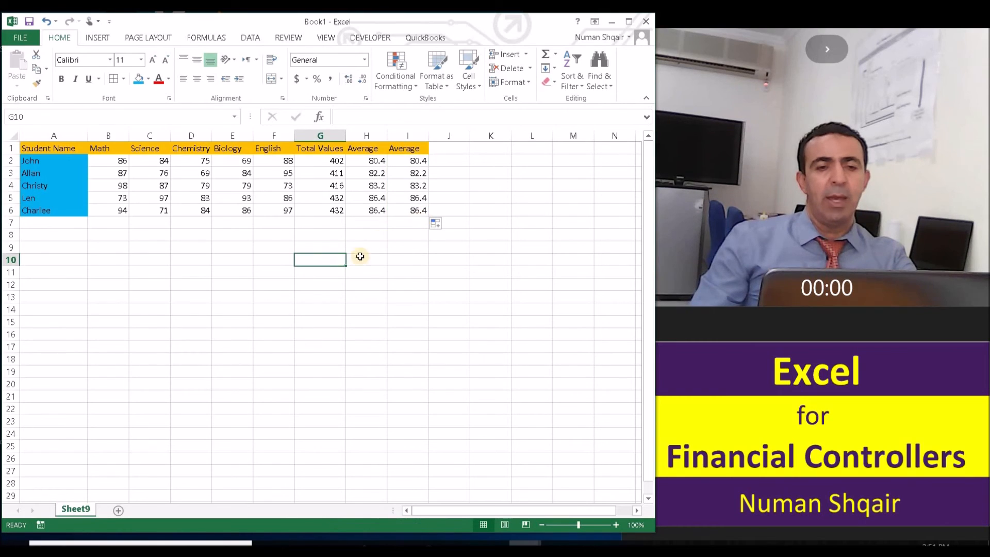